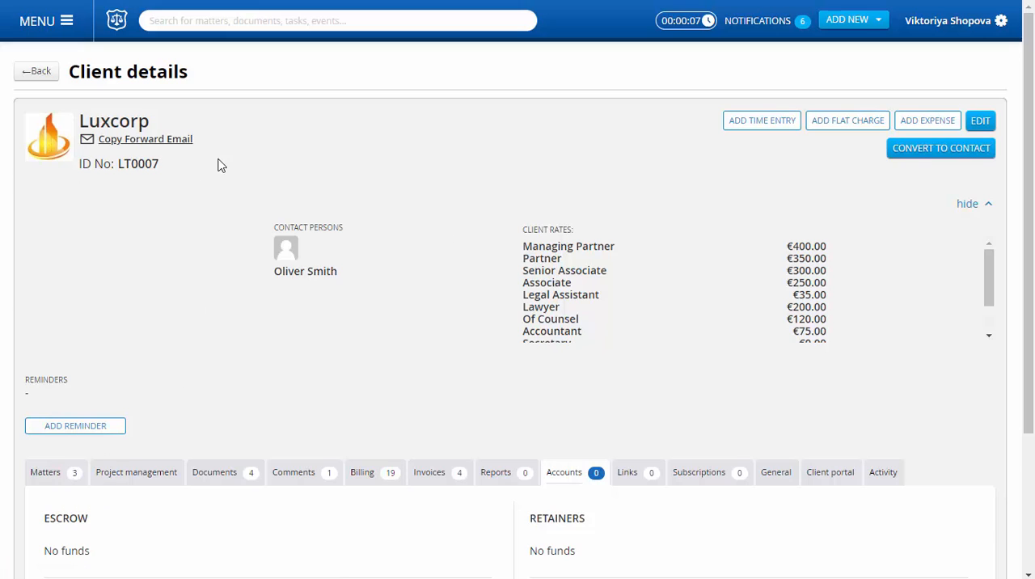
Step: In Luxcorp's accounts, start adding retainer funds of 10000.00 with the description "retainer paid by client"
left_click(571, 477)
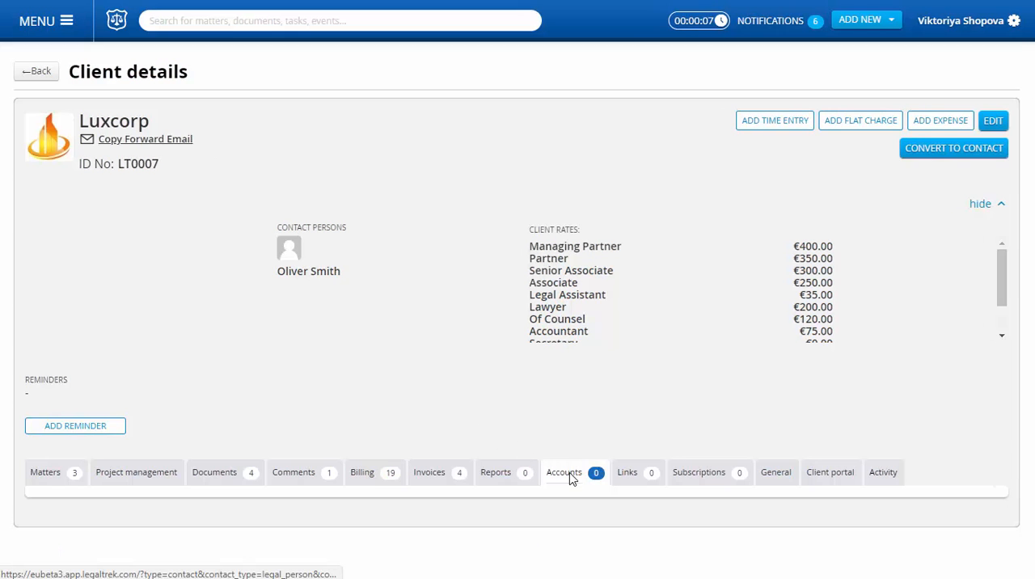
scroll(595, 353, "down", 3)
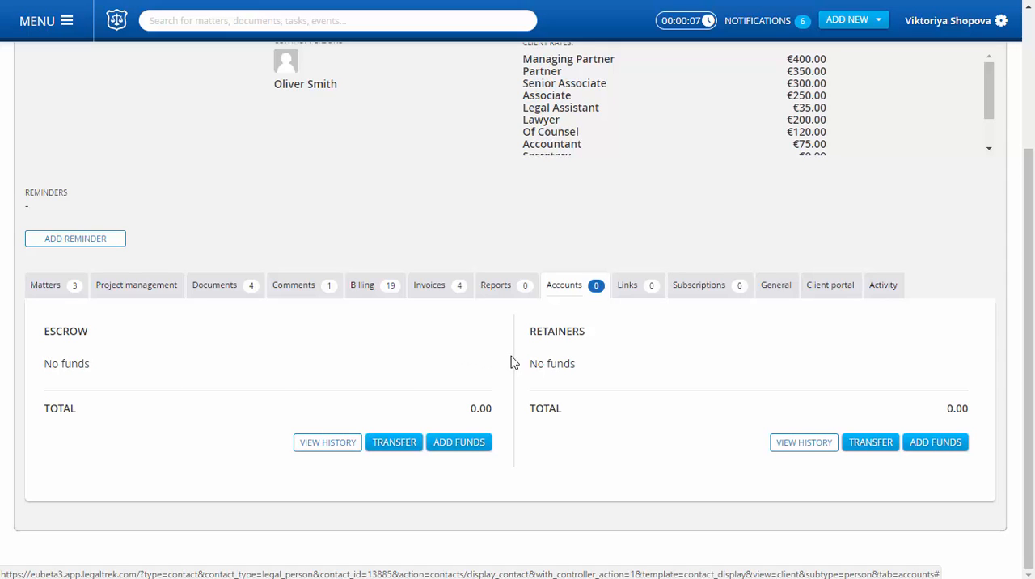
left_click(942, 457)
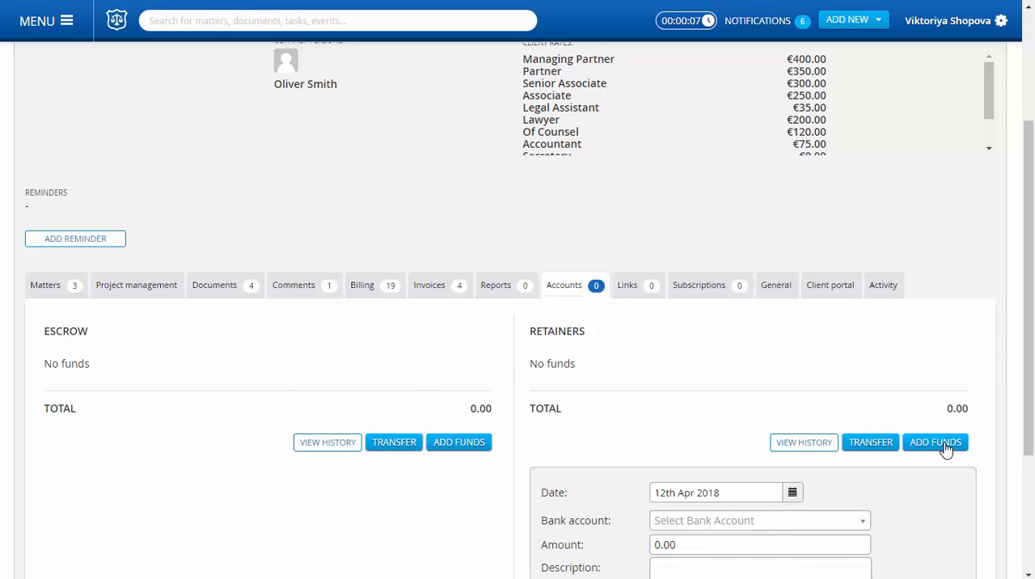
scroll(686, 441, "down", 3)
left_click(658, 347)
type("1")
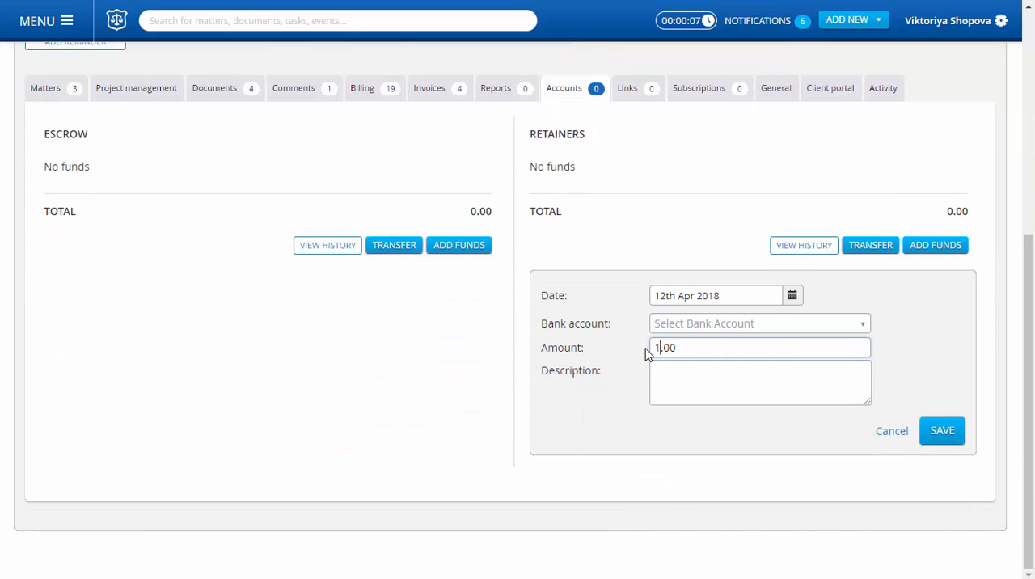
type("0000")
type("retainer")
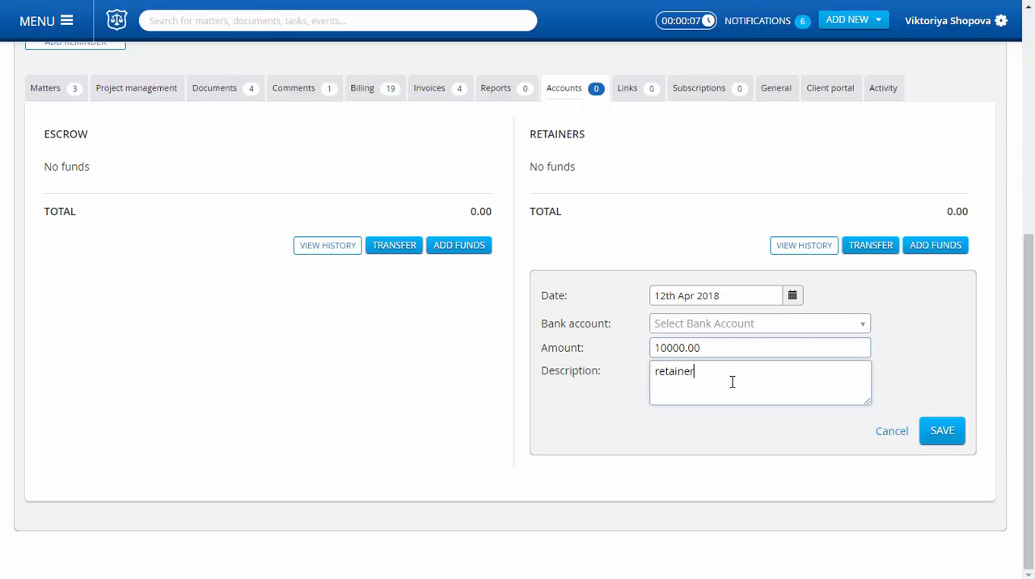
type(" paid by client")
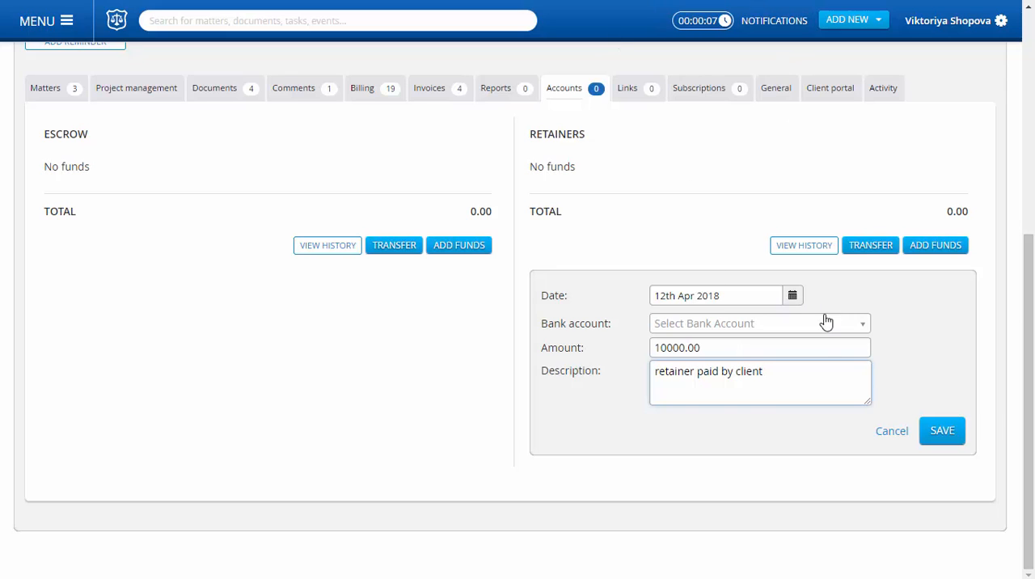
Step: Assign the retainer deposit to Bank account - EUR (EUR) and save it
left_click(826, 321)
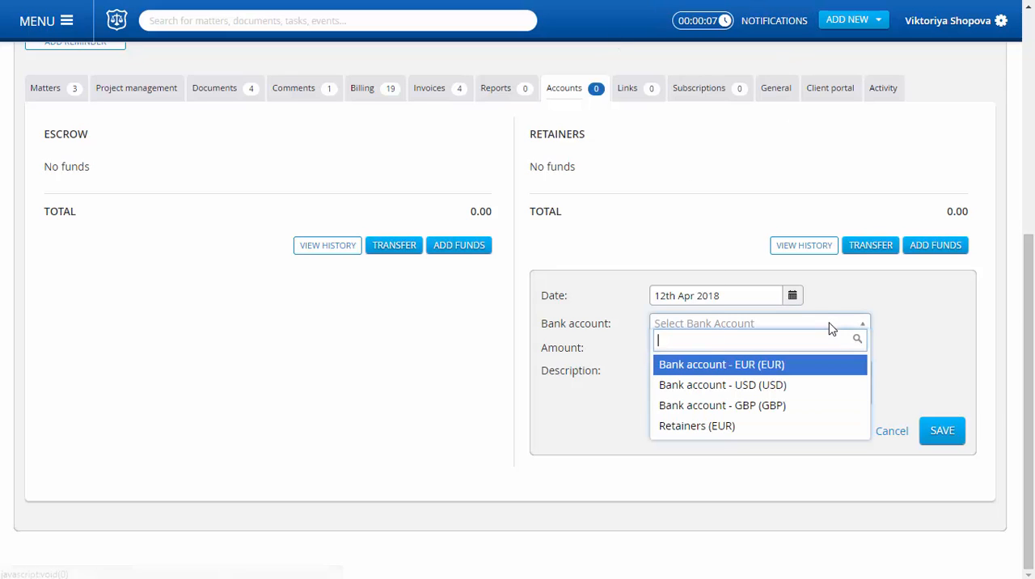
left_click(818, 365)
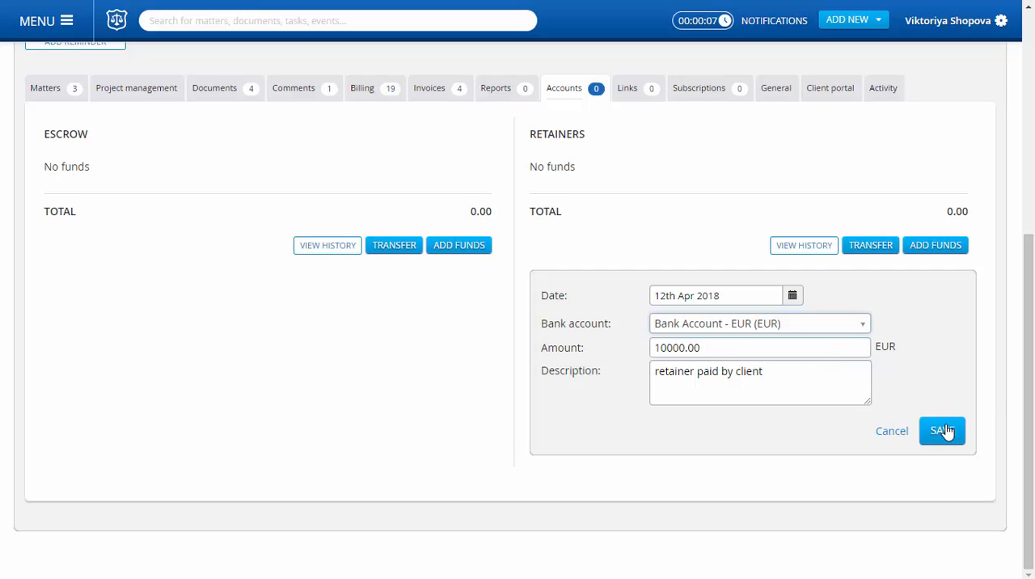
left_click(825, 324)
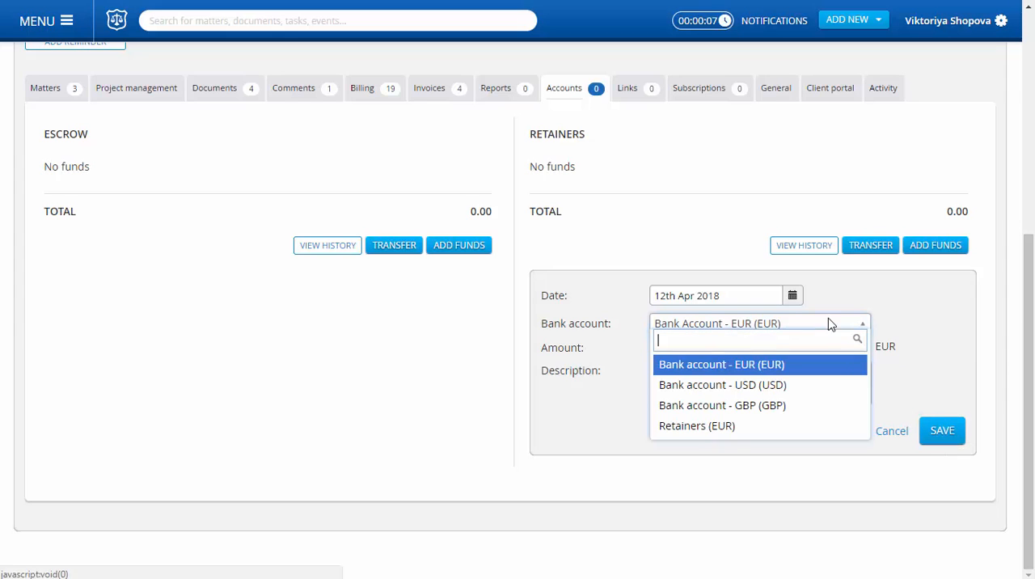
left_click(768, 323)
left_click(944, 430)
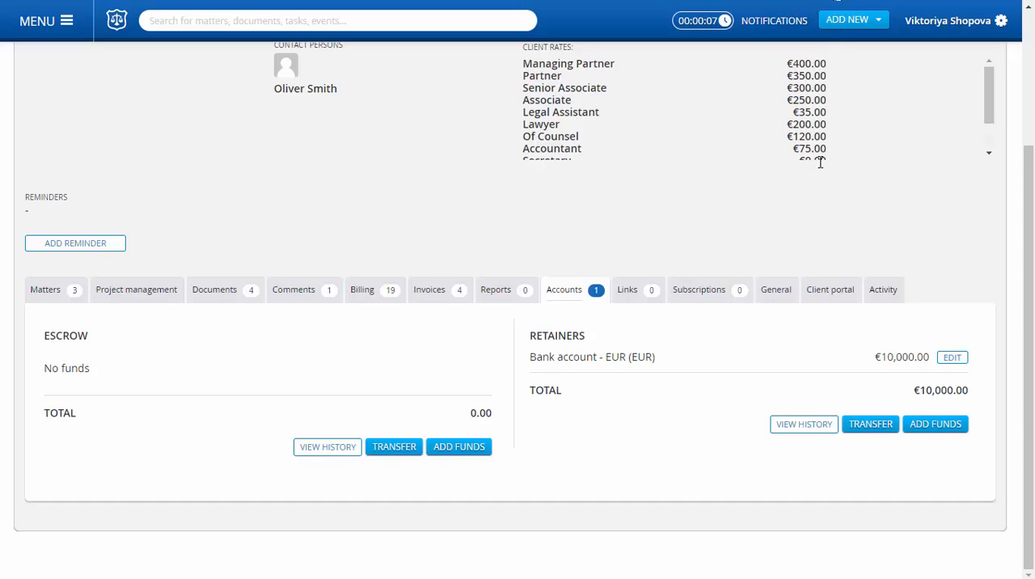
scroll(819, 162, "up", 3)
left_click(857, 30)
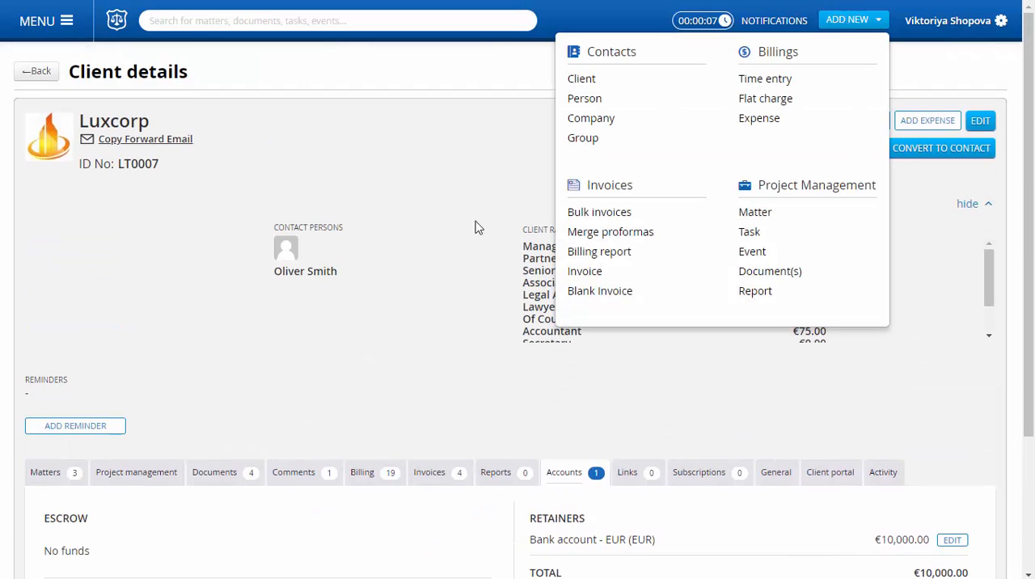
left_click(591, 274)
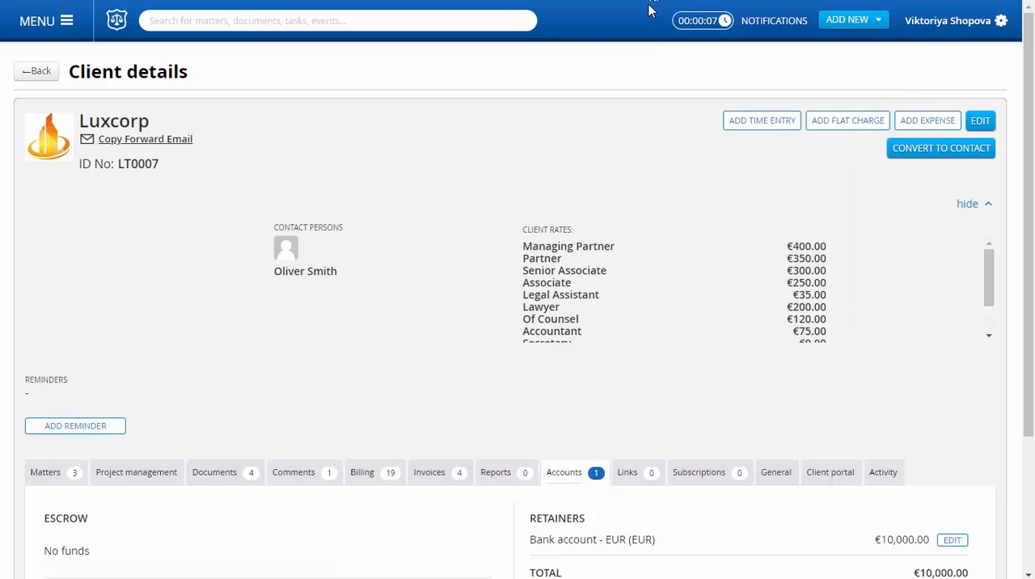
left_click(872, 19)
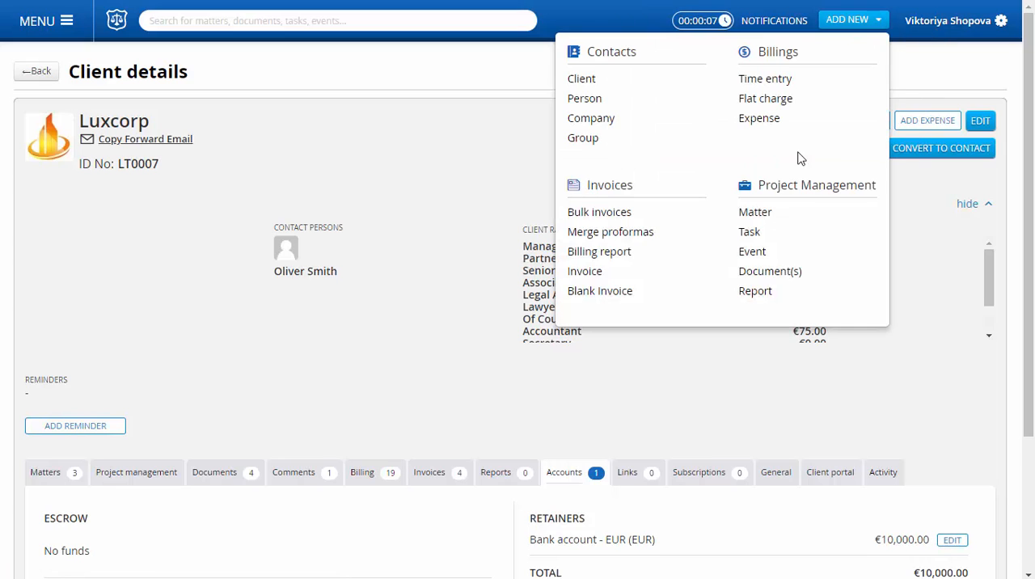
left_click(588, 273)
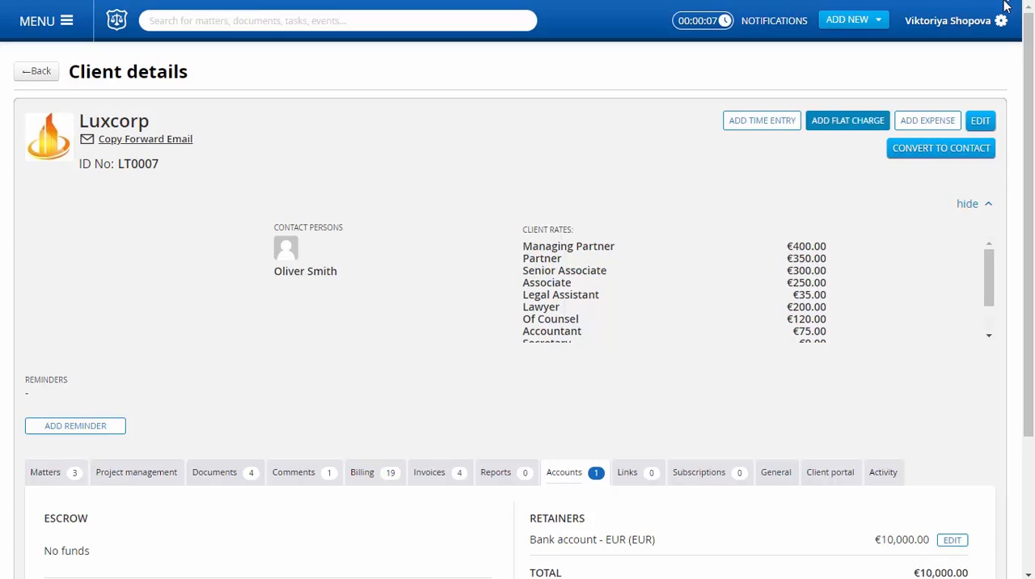
Step: From the company invoices list, start a new invoice and load the approved billings for Luxcorp
left_click(6, 11)
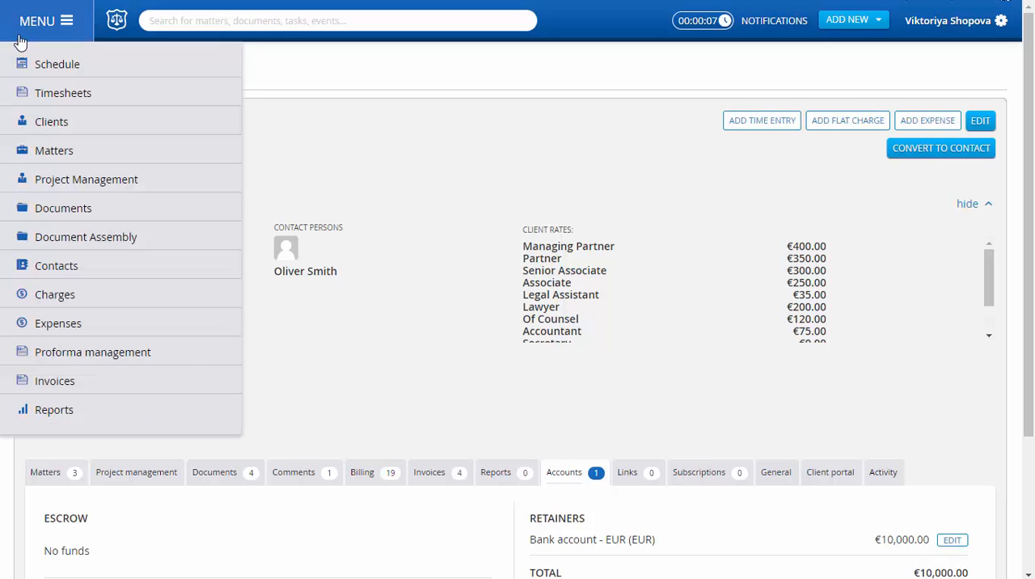
left_click(60, 377)
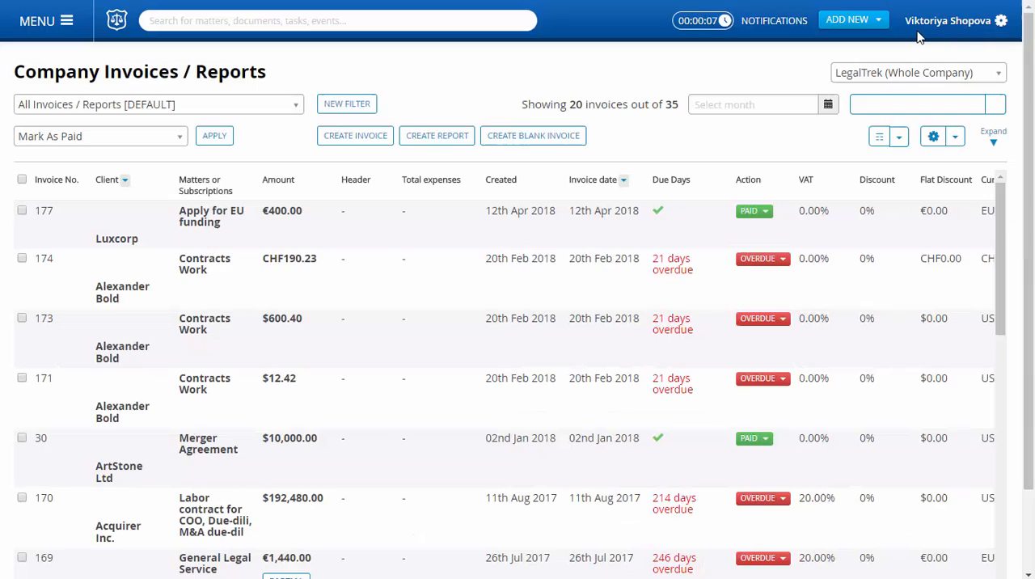
left_click(849, 19)
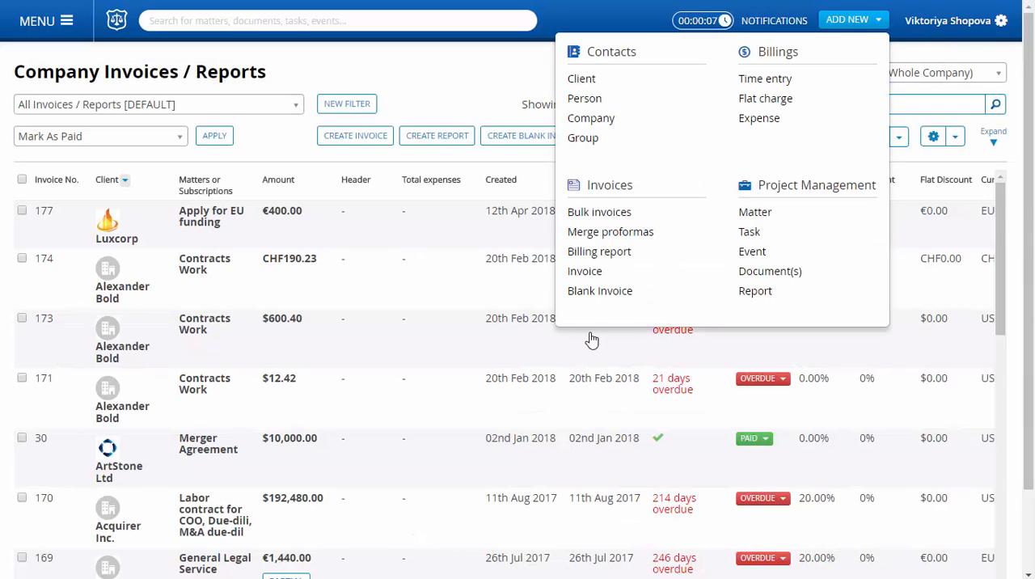
left_click(597, 274)
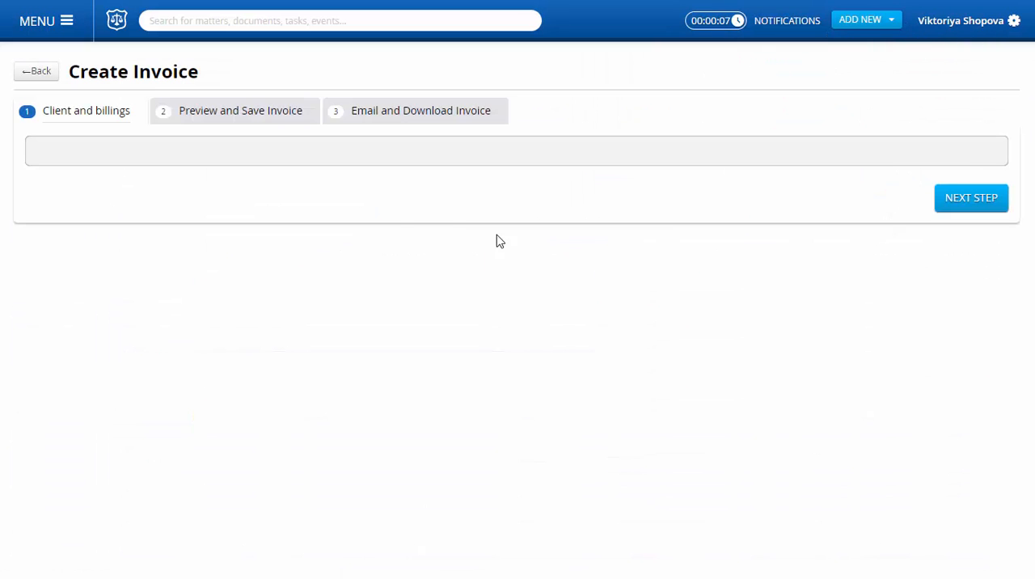
left_click(301, 175)
type("lux")
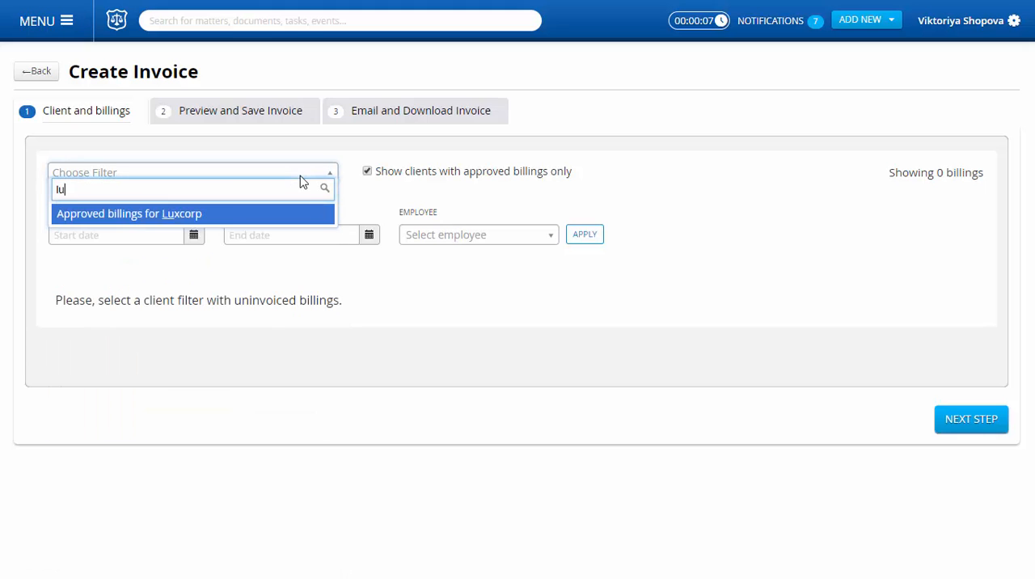
left_click(226, 215)
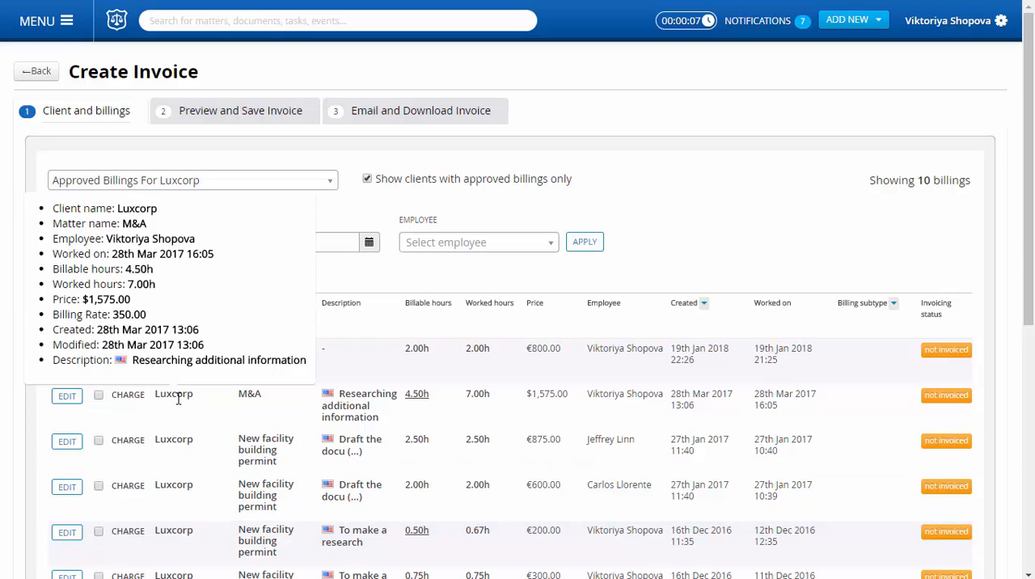
Step: Include the six hourly New facility building permint charges worked from 7 Dec 2016 to 19 Jan 2018 and continue to the invoice preview
left_click(99, 352)
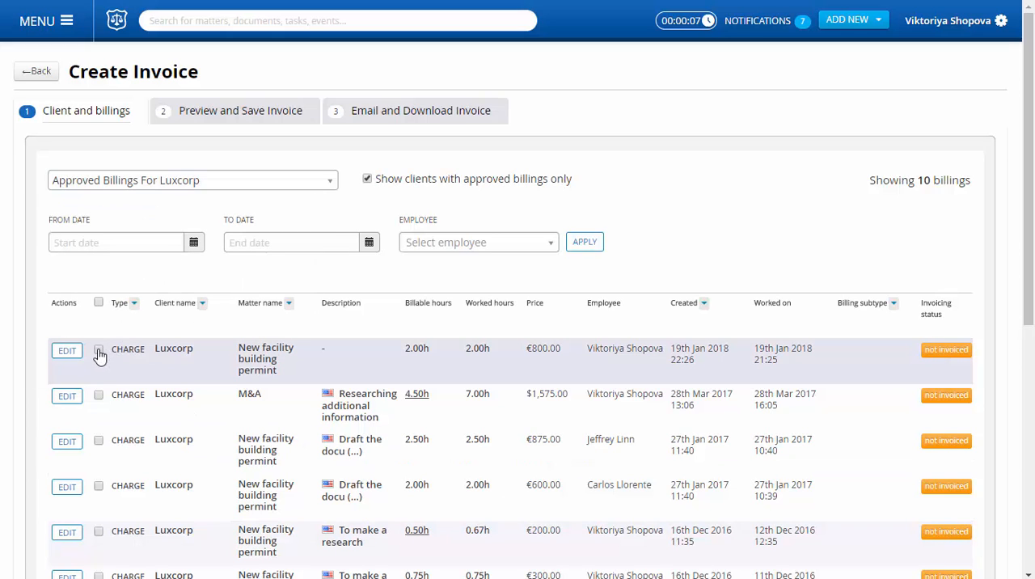
left_click(98, 441)
left_click(98, 487)
left_click(99, 533)
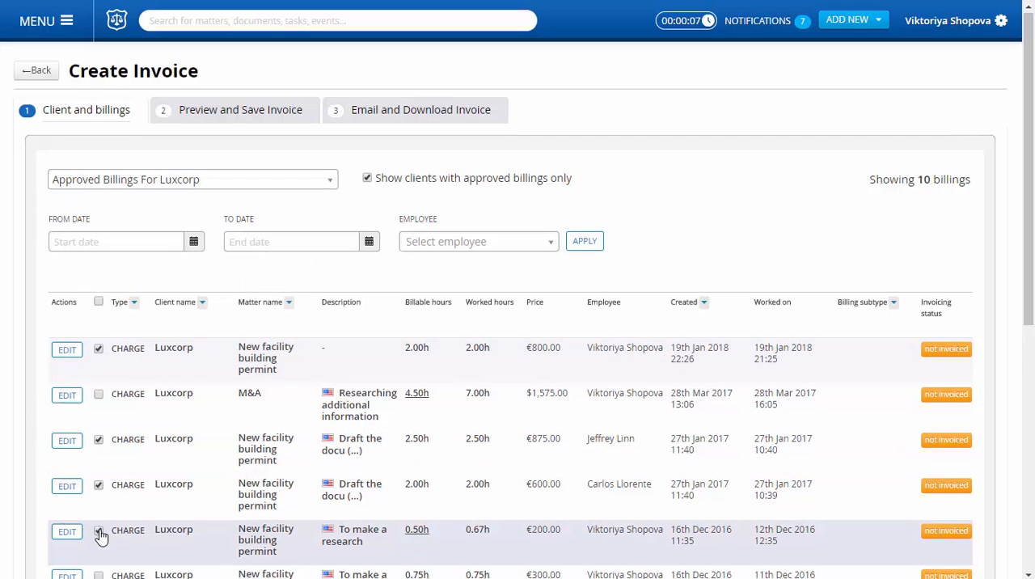
scroll(102, 532, "down", 2)
left_click(98, 471)
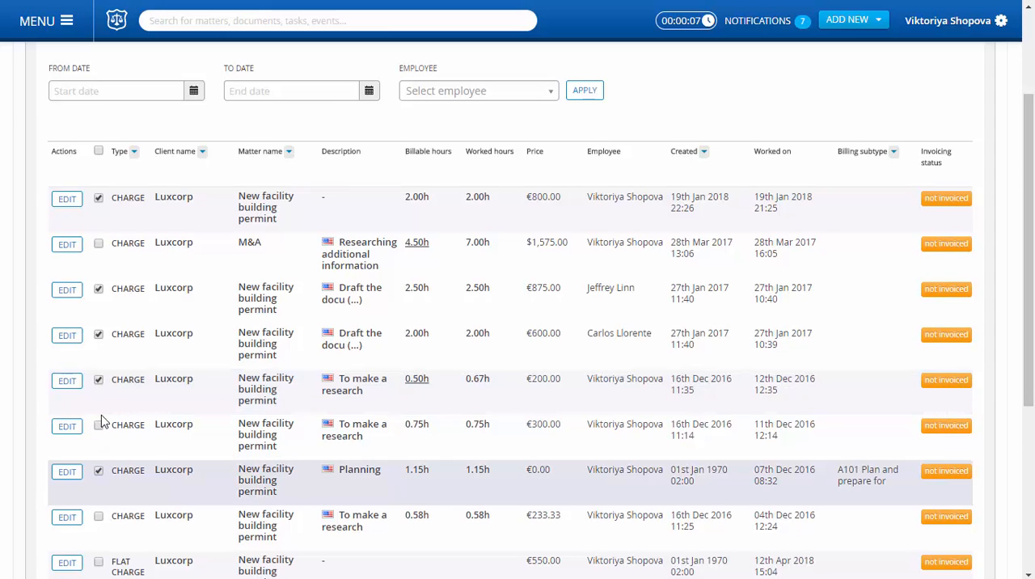
left_click(99, 425)
scroll(958, 544, "down", 4)
left_click(967, 507)
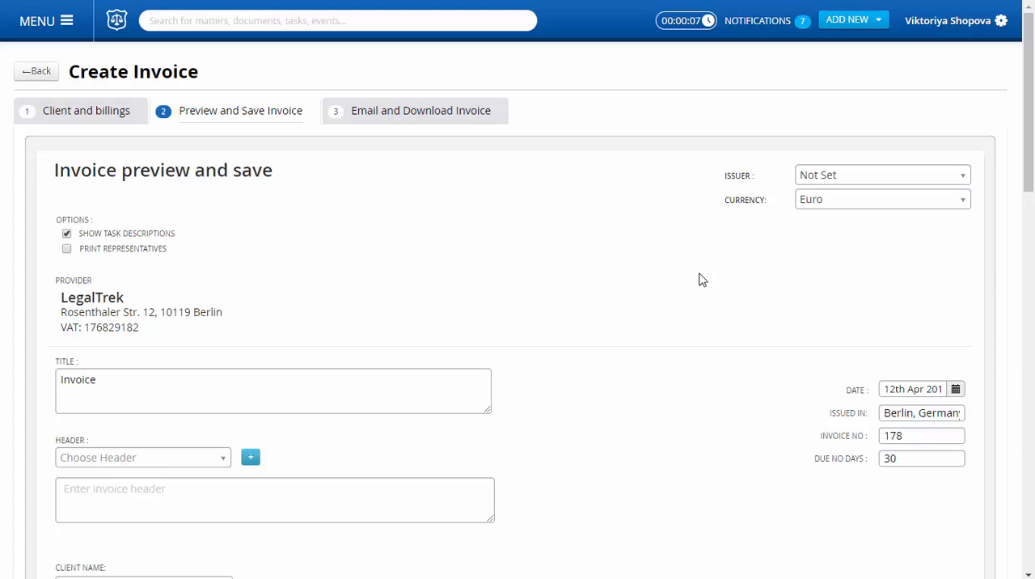
Step: Review the invoice, set Bank account - EUR as its payment details, and proceed to the email and download stage
scroll(702, 280, "down", 10)
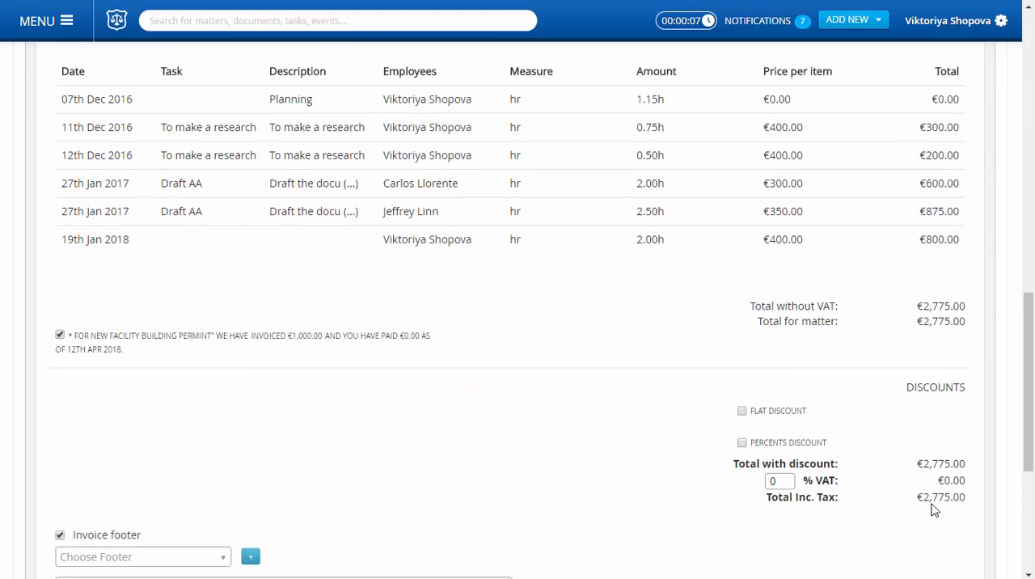
scroll(934, 493, "down", 4)
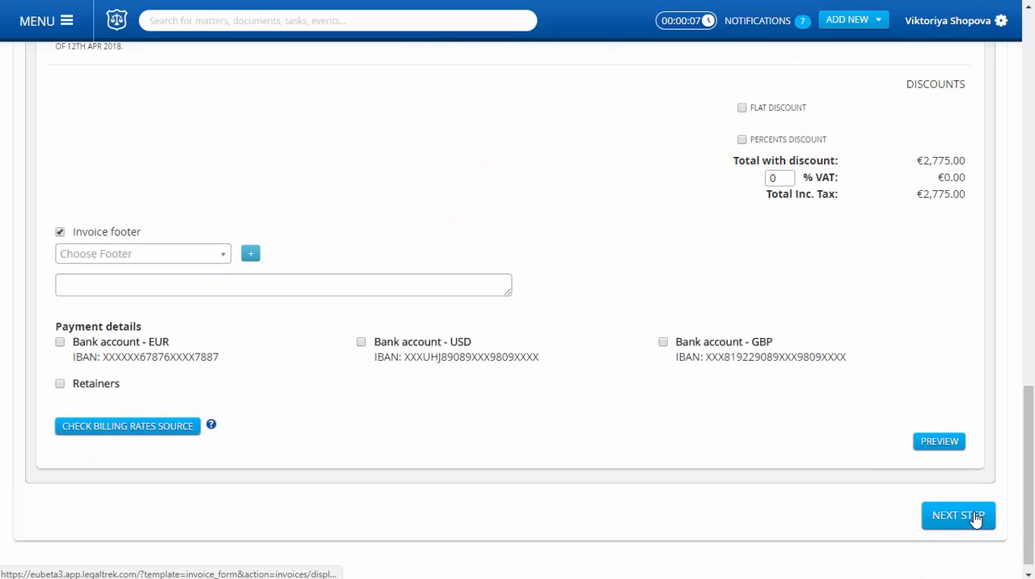
left_click(60, 343)
scroll(585, 219, "up", 5)
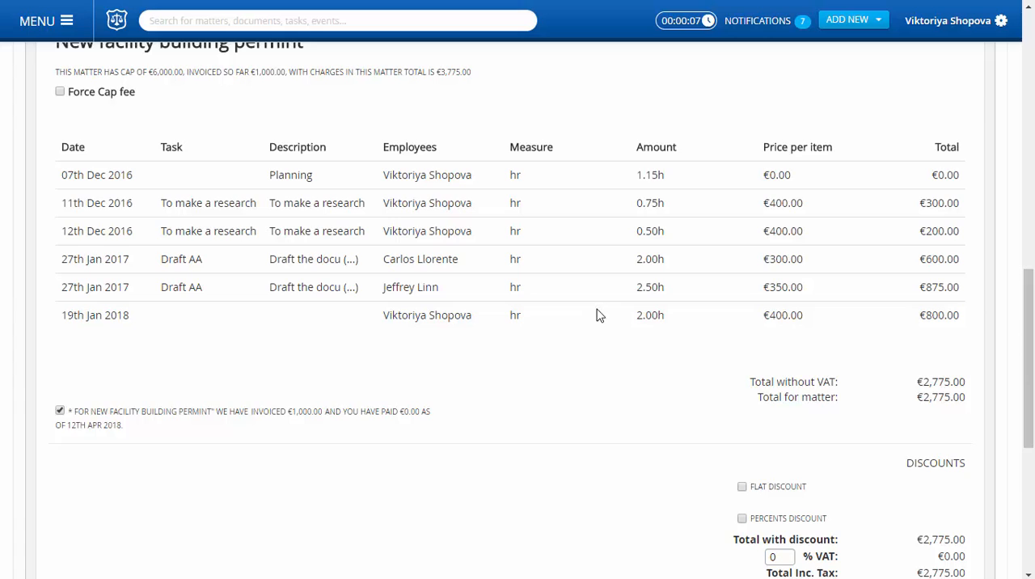
scroll(908, 457, "down", 5)
left_click(973, 506)
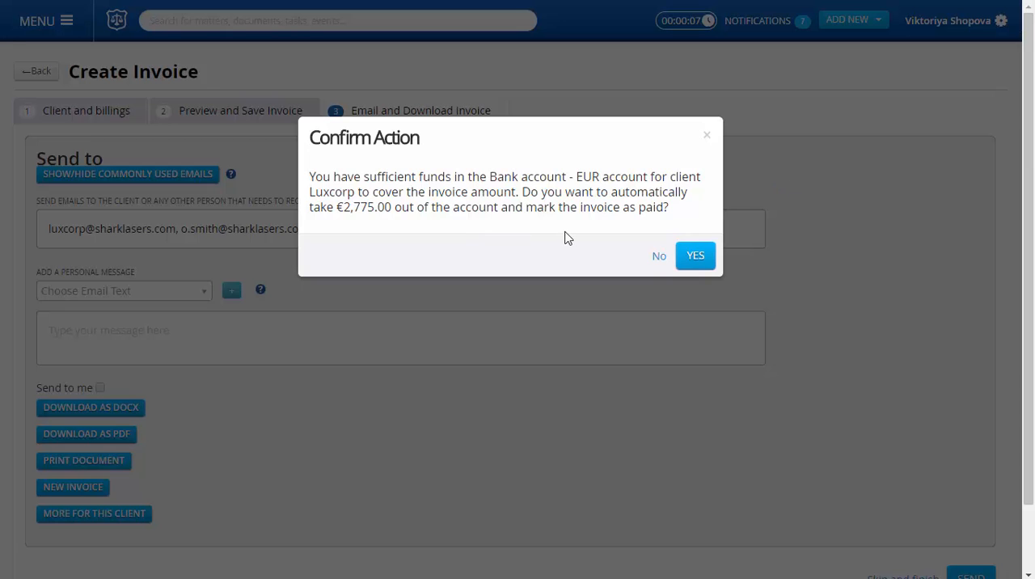
Step: Agree to pay the invoice automatically from the client's EUR account funds and finish without emailing it
left_click(699, 267)
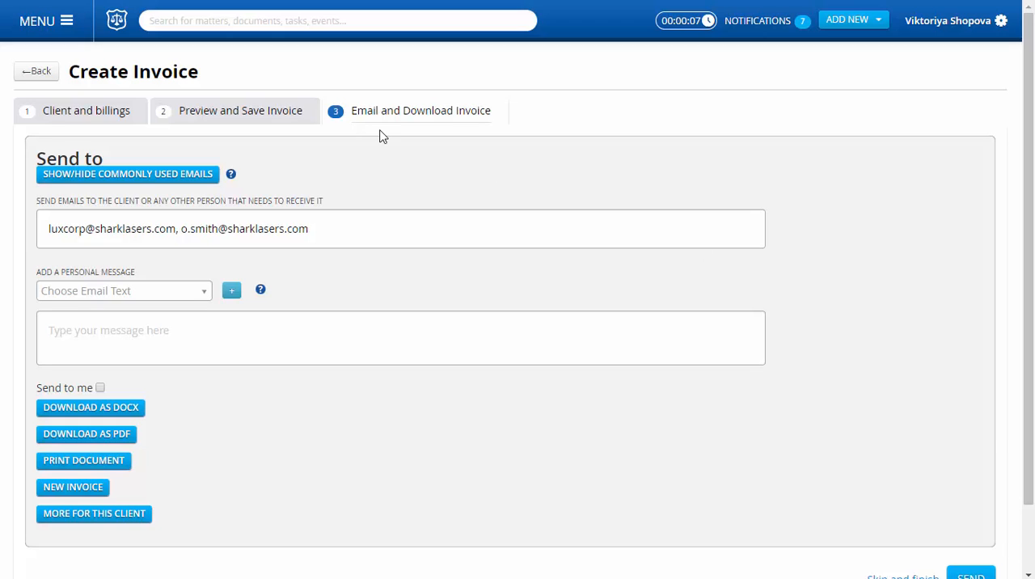
scroll(995, 433, "down", 2)
scroll(995, 430, "down", 2)
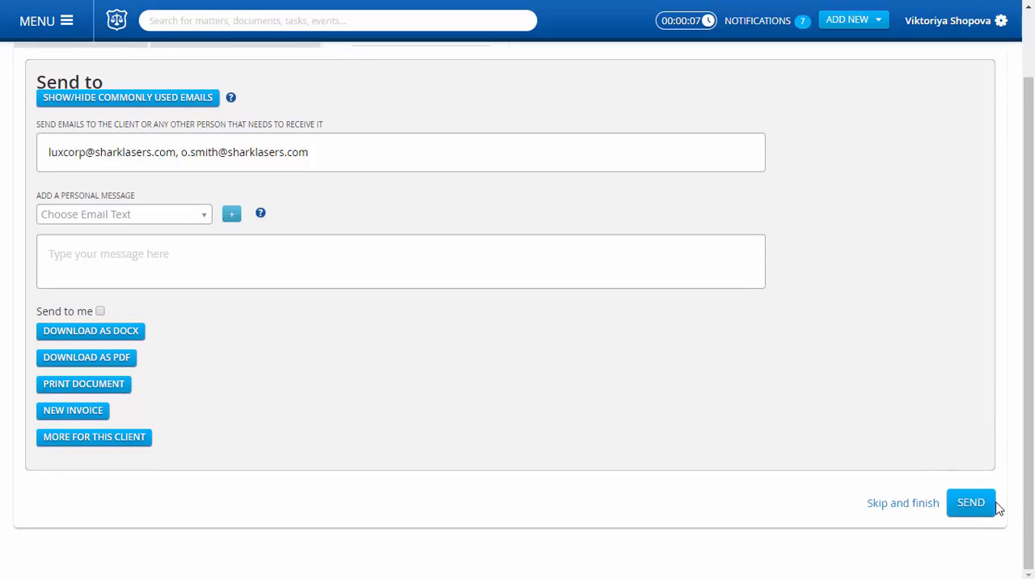
left_click(908, 501)
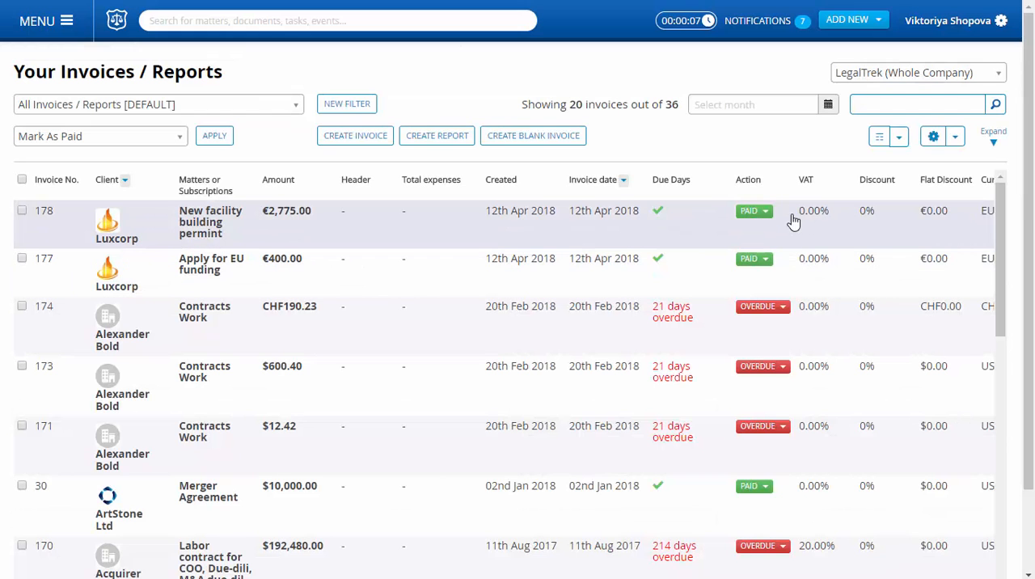
Step: Search for the client Luxcorp and open its accounts to check the remaining retainer balance
left_click(203, 24)
type("lu")
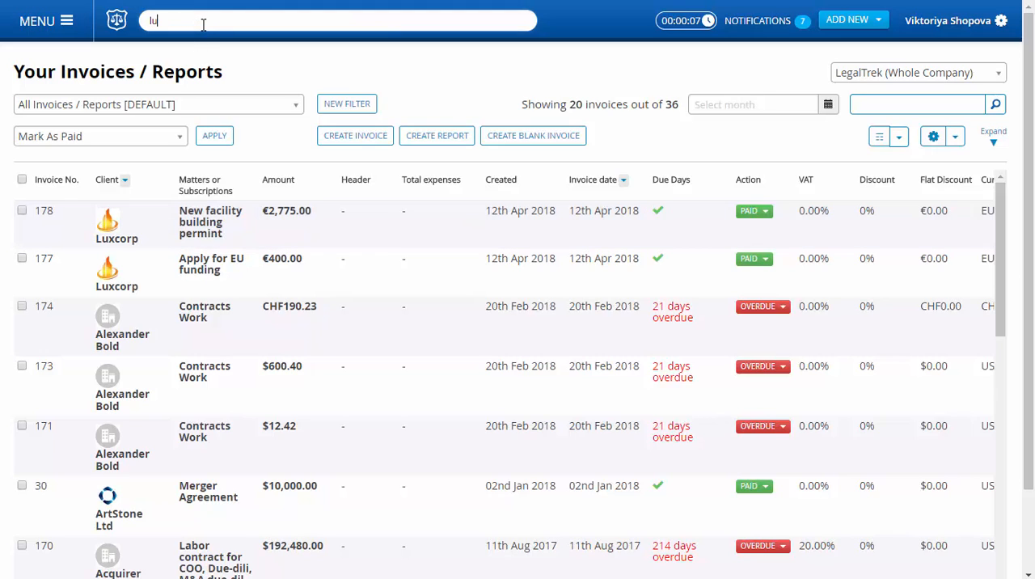
type("x")
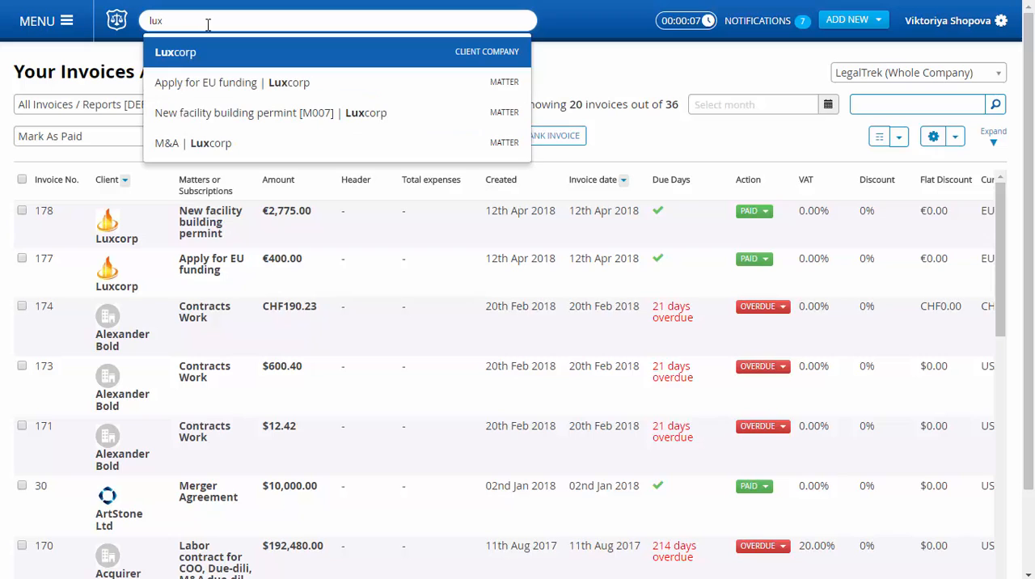
left_click(211, 53)
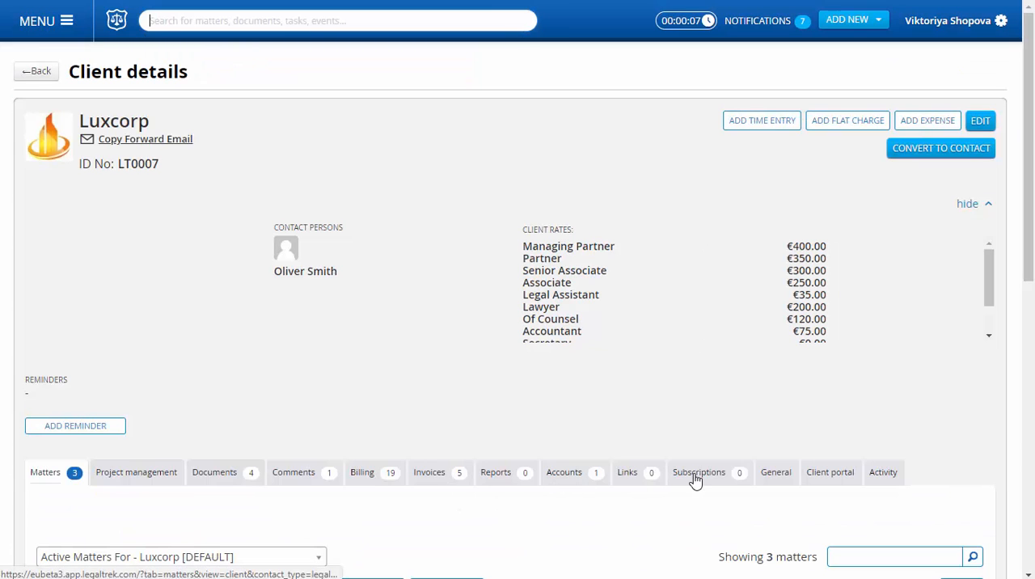
left_click(566, 477)
scroll(698, 406, "down", 3)
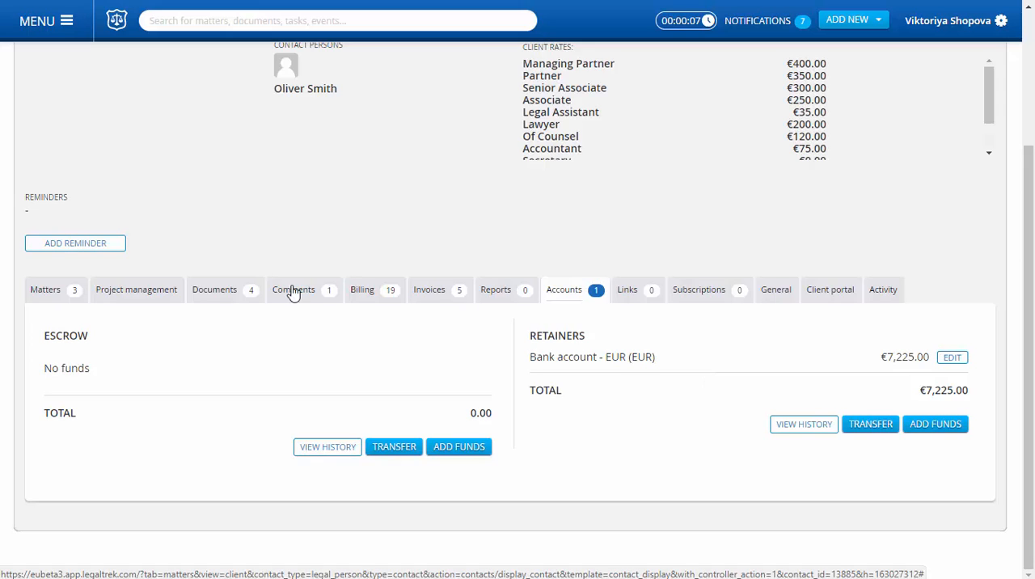
Step: Delete Luxcorp's invoice 178 for the New facility building permint matter, confirm the deletion, and check the client's retainer balance in its accounts
left_click(442, 298)
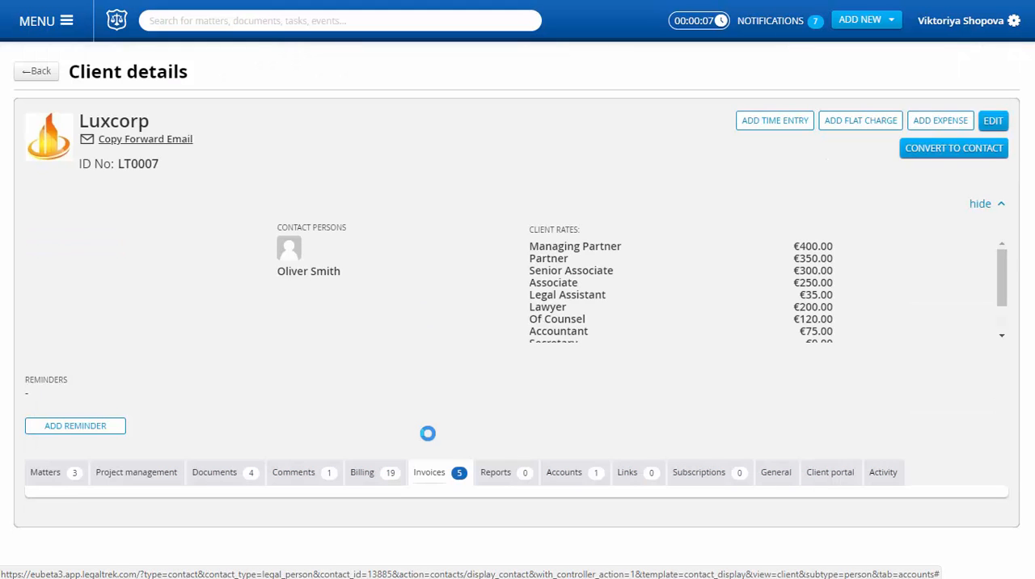
scroll(469, 404, "down", 5)
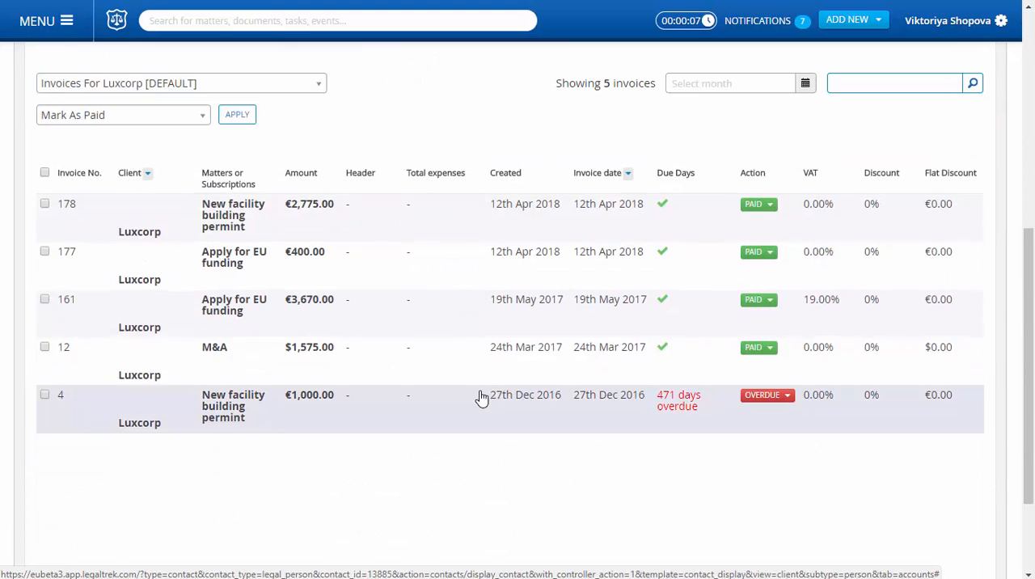
left_click(752, 206)
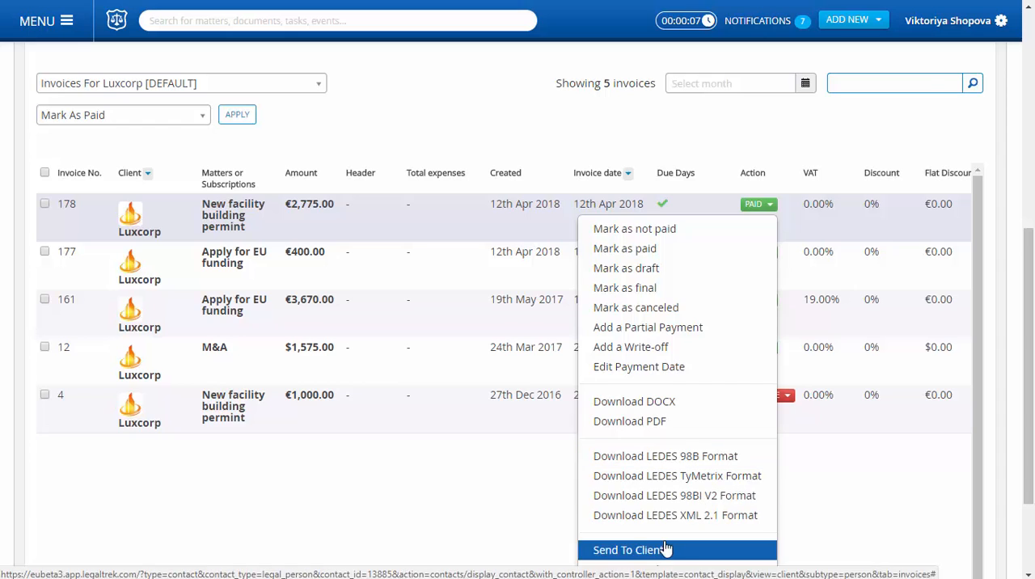
scroll(664, 533, "down", 3)
left_click(671, 457)
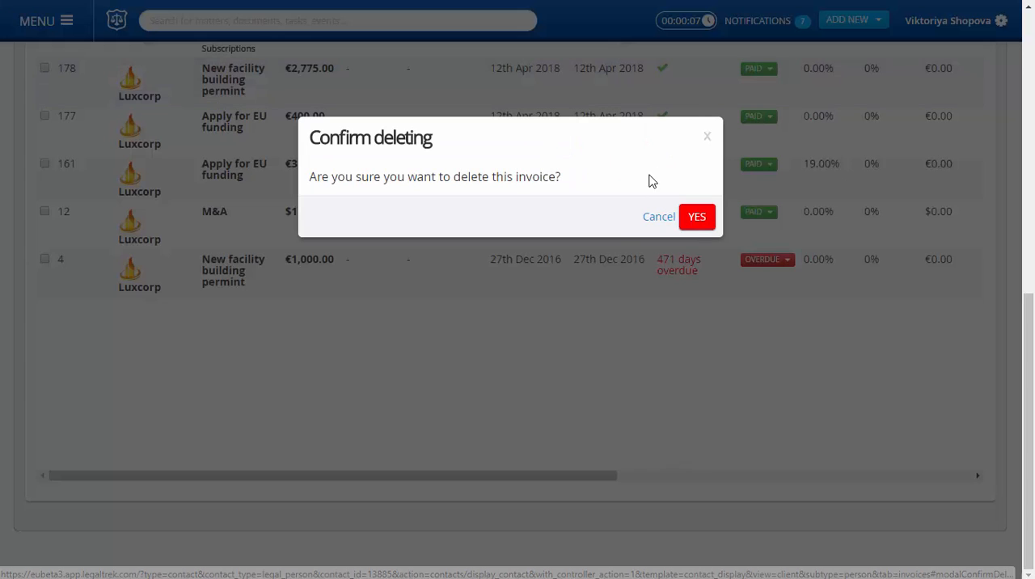
left_click(697, 223)
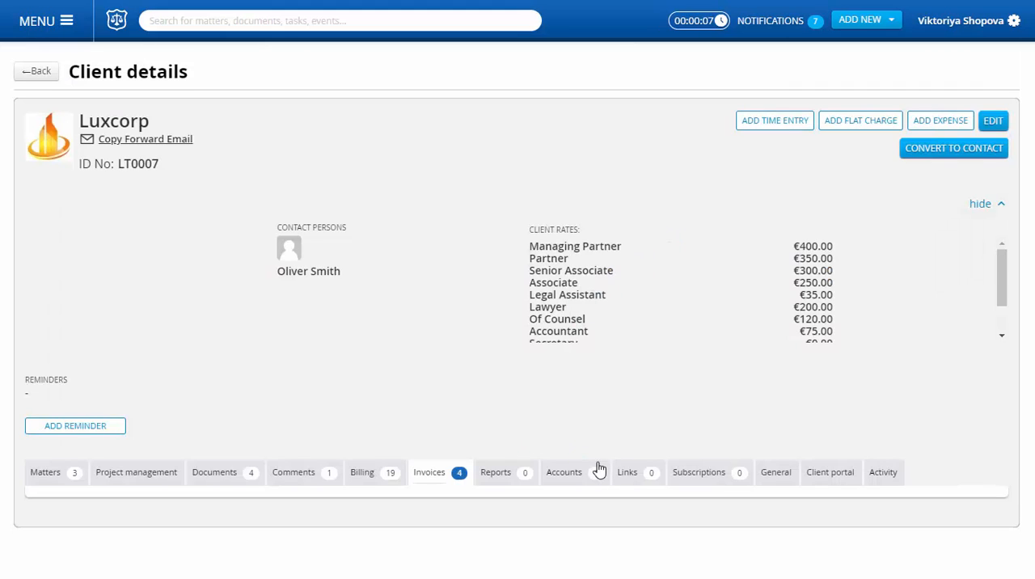
left_click(568, 471)
scroll(704, 444, "down", 2)
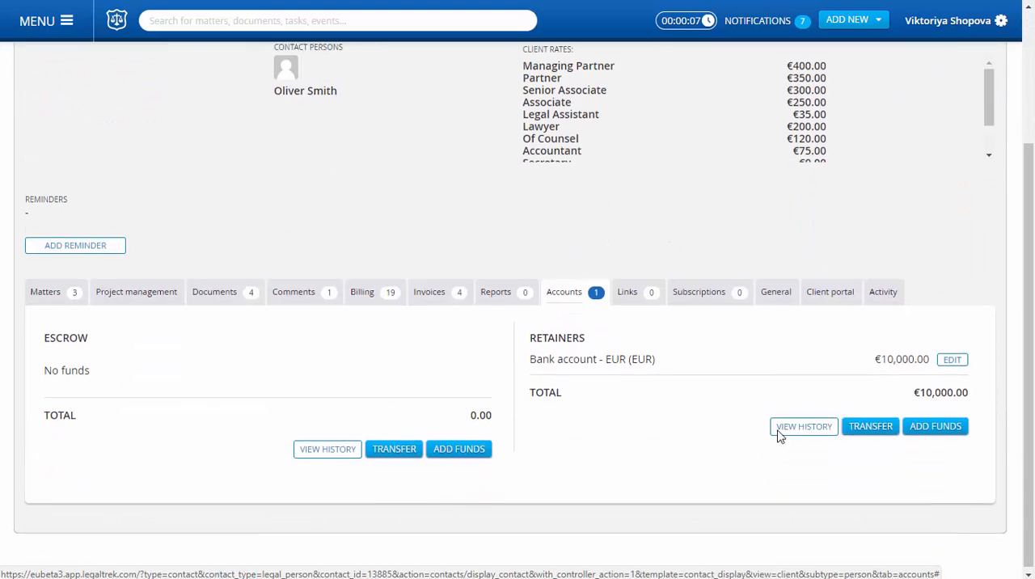